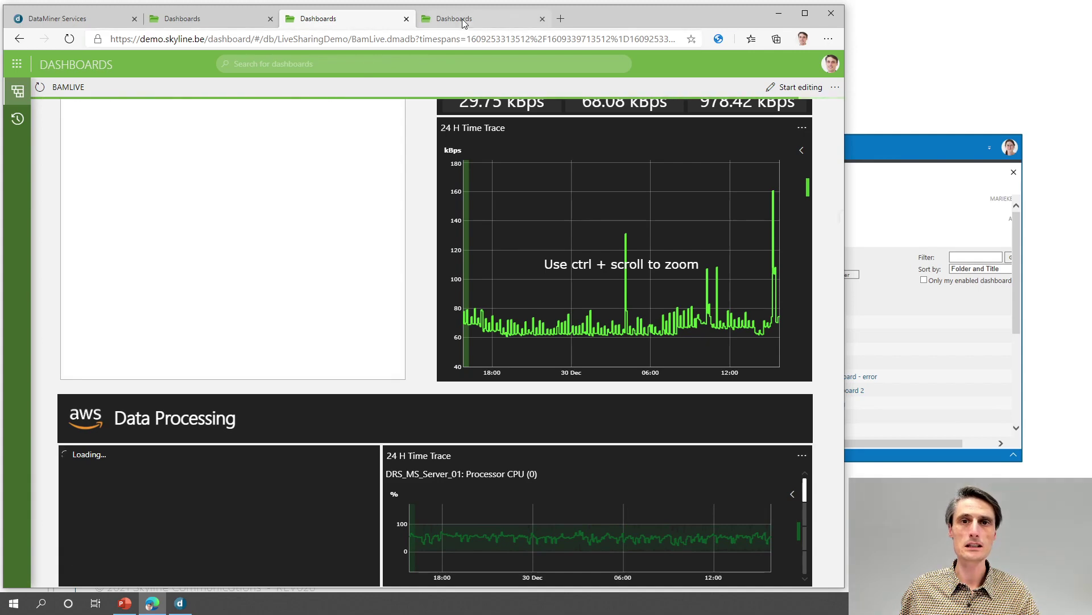
# Switch to the demoinspire dashboards and view the Service dashboard in the Element dashboards folder, down to its alarm sections.
pyautogui.click(462, 19)
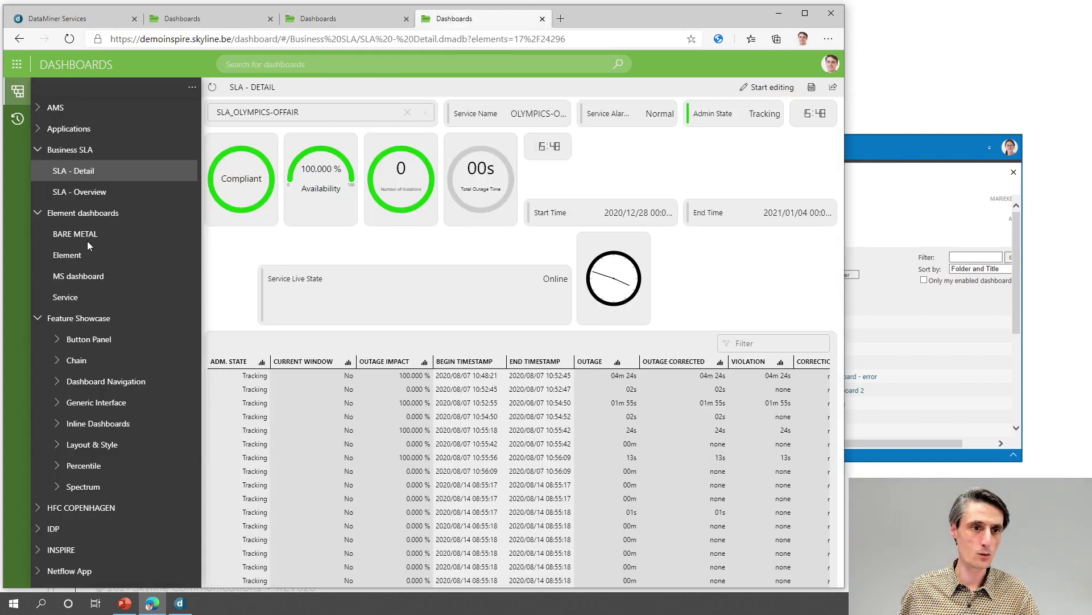
pyautogui.click(63, 300)
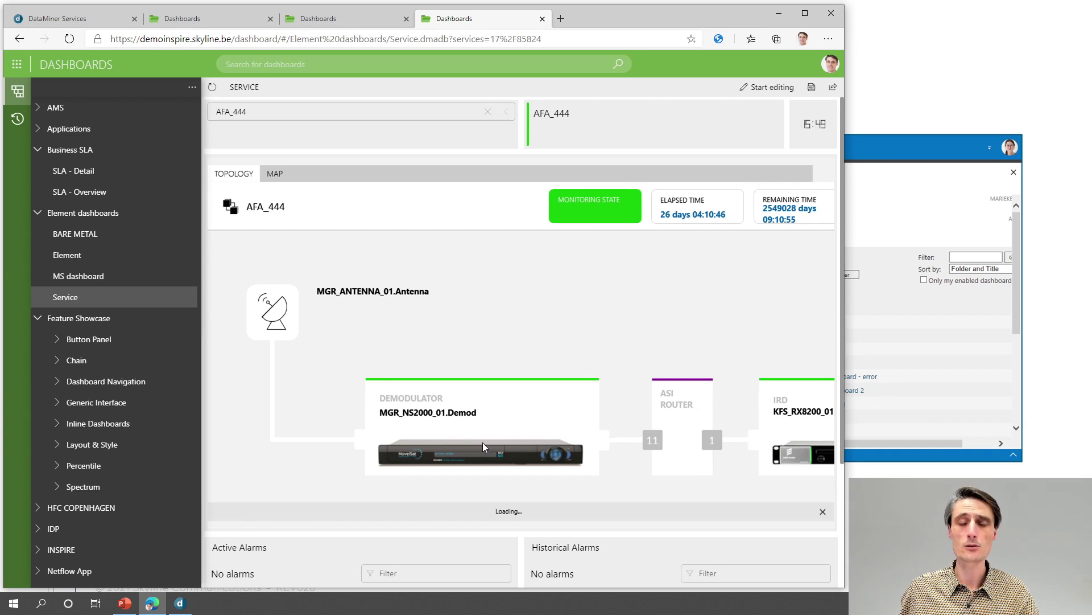
pyautogui.scroll(-3, 366, 507)
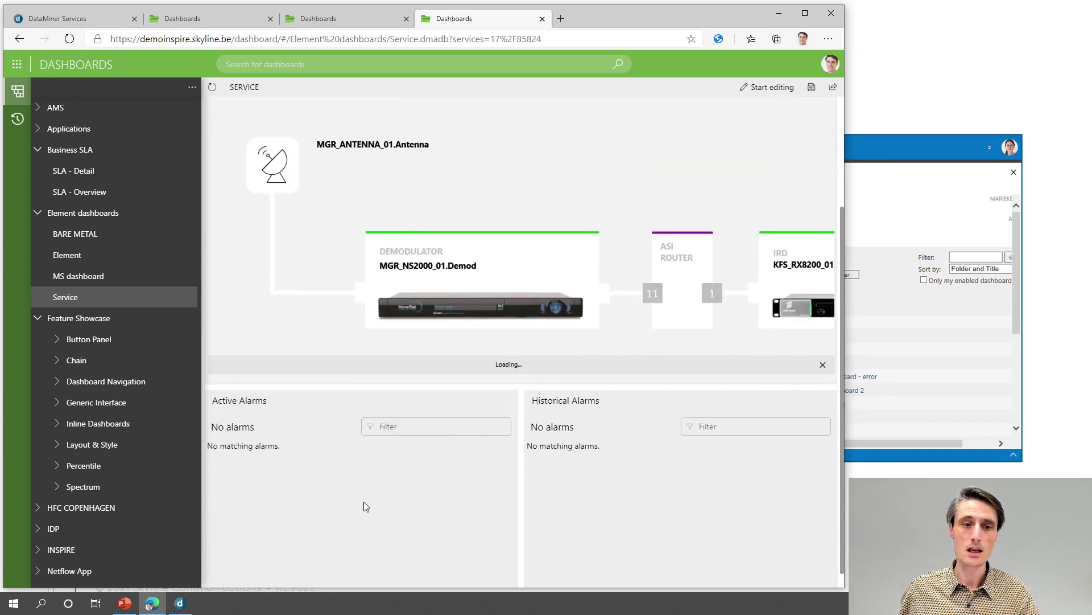
# Open the Source - Destination dashboard in the Button Panel folder and select Output 2 as the destination.
pyautogui.click(82, 340)
pyautogui.click(104, 386)
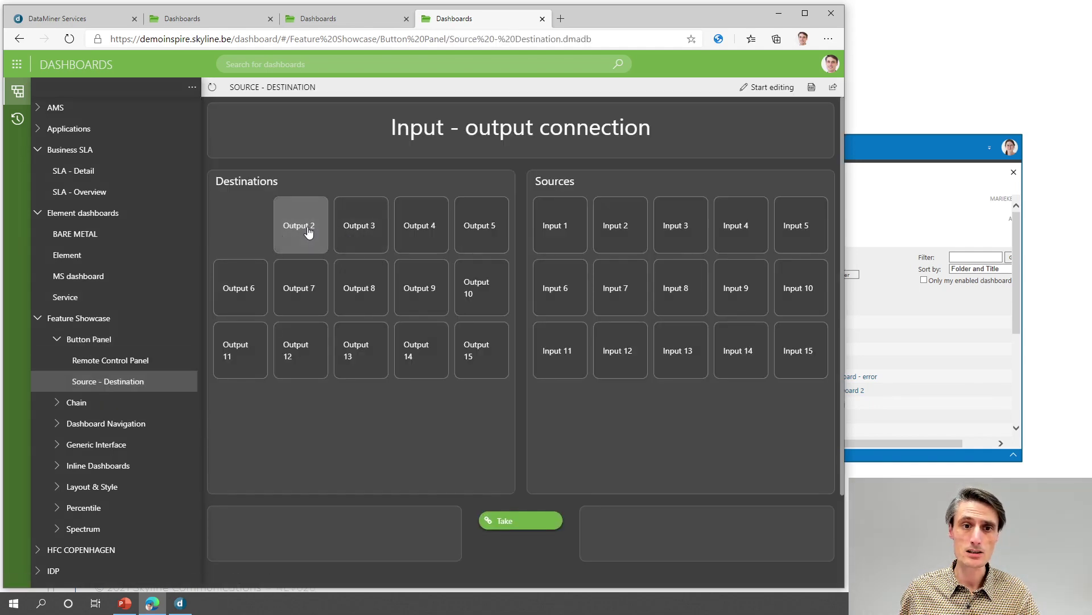
pyautogui.click(308, 232)
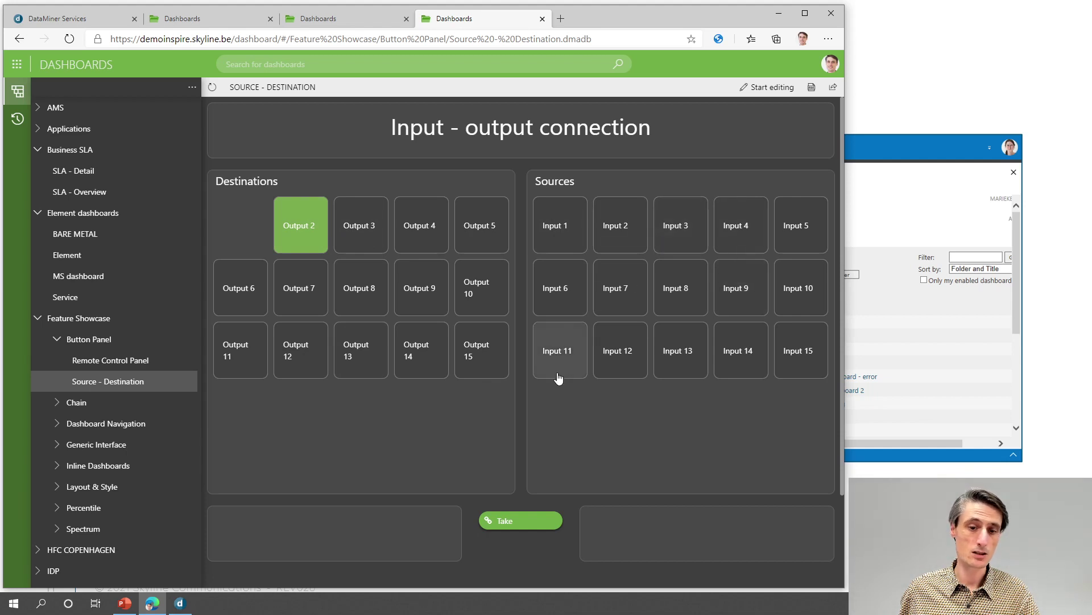
pyautogui.scroll(-2, 551, 375)
# View the View structure dashboard in the Chain folder and the Parameter display dashboard in the Layout & Style folder.
pyautogui.click(77, 403)
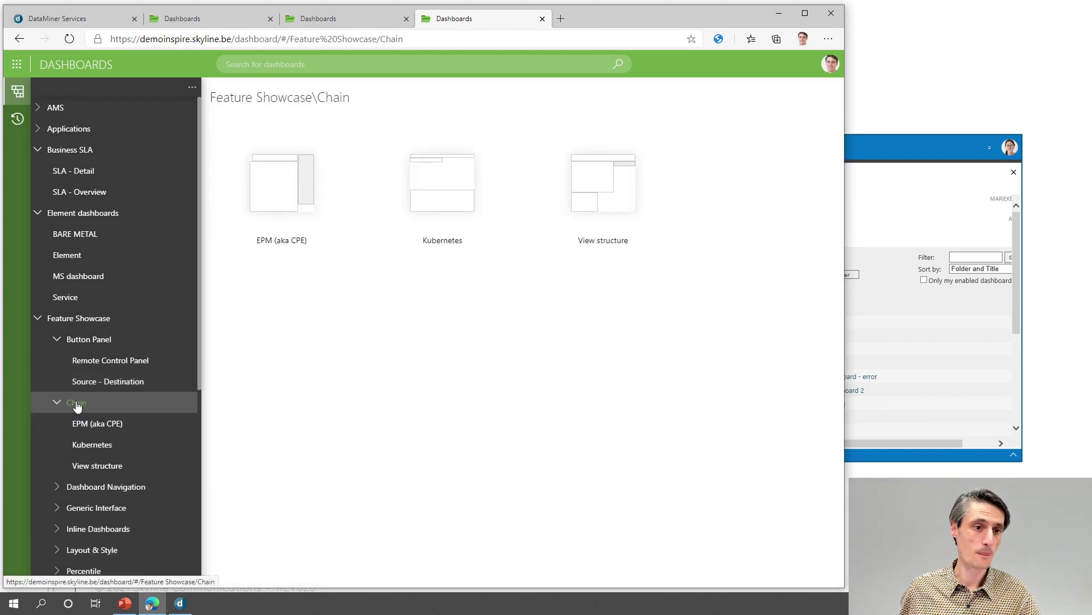
pyautogui.click(103, 465)
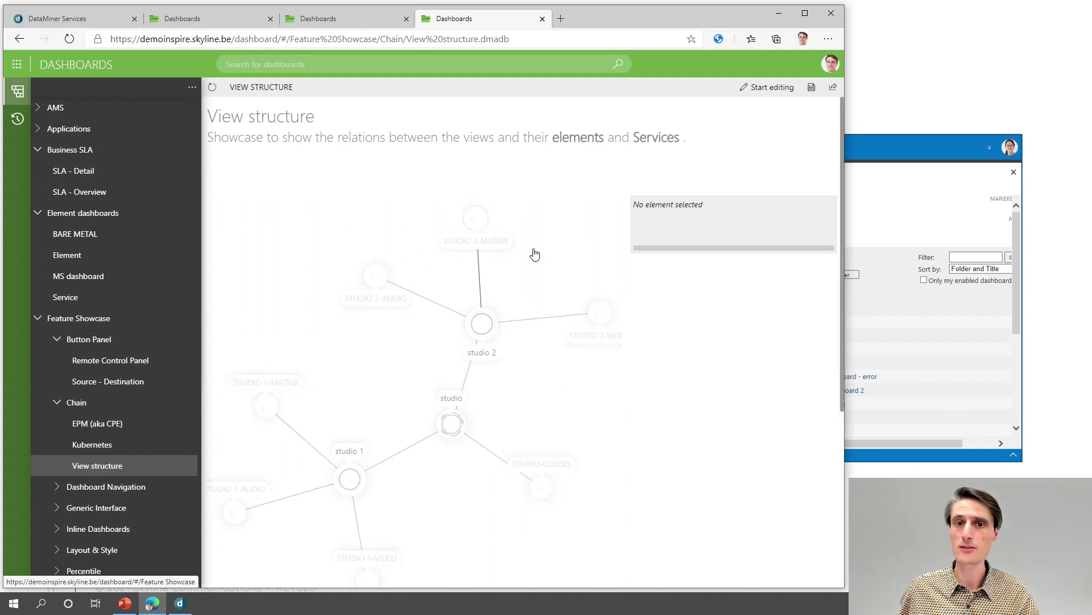
pyautogui.scroll(-5, 122, 367)
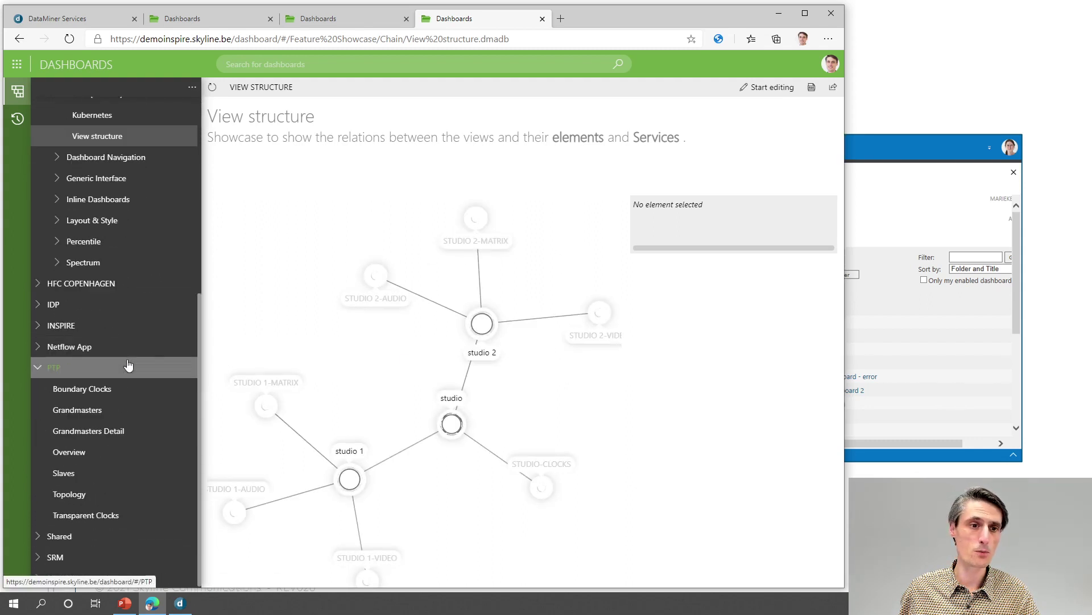
pyautogui.click(105, 220)
pyautogui.click(120, 241)
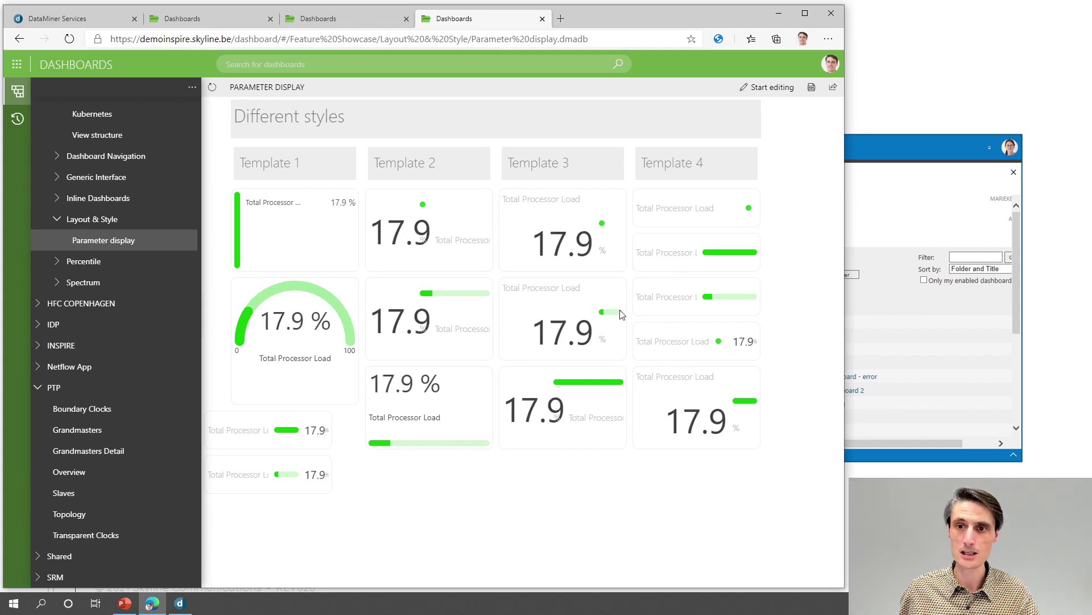
# Open the Percentile over time dashboard and examine the Percentile 90 chart at different zoom levels and with its legend expanded.
pyautogui.click(84, 263)
pyautogui.click(111, 288)
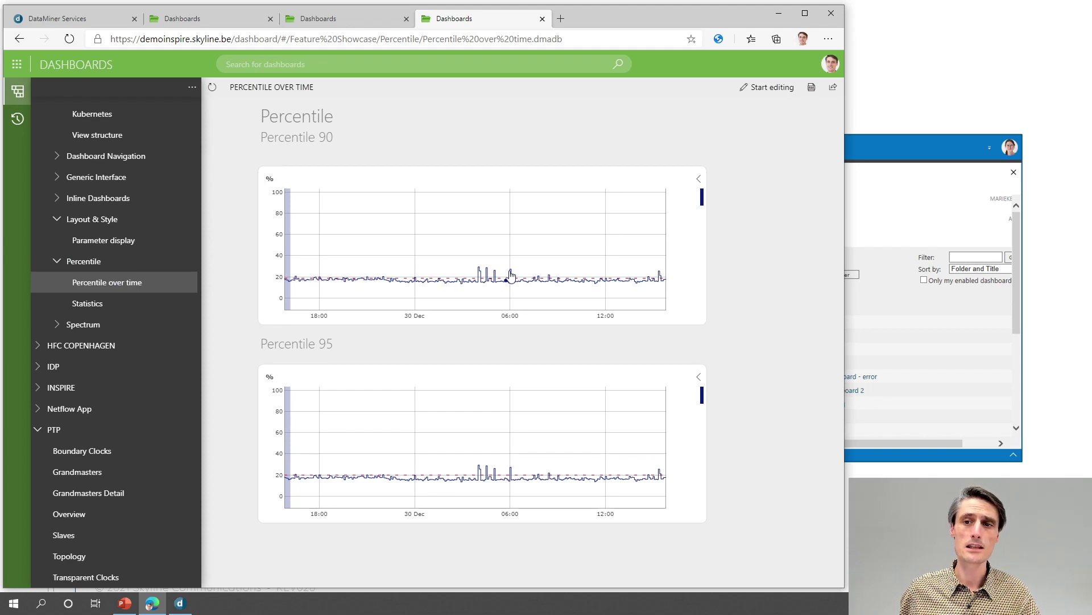
pyautogui.scroll(-2, 477, 277)
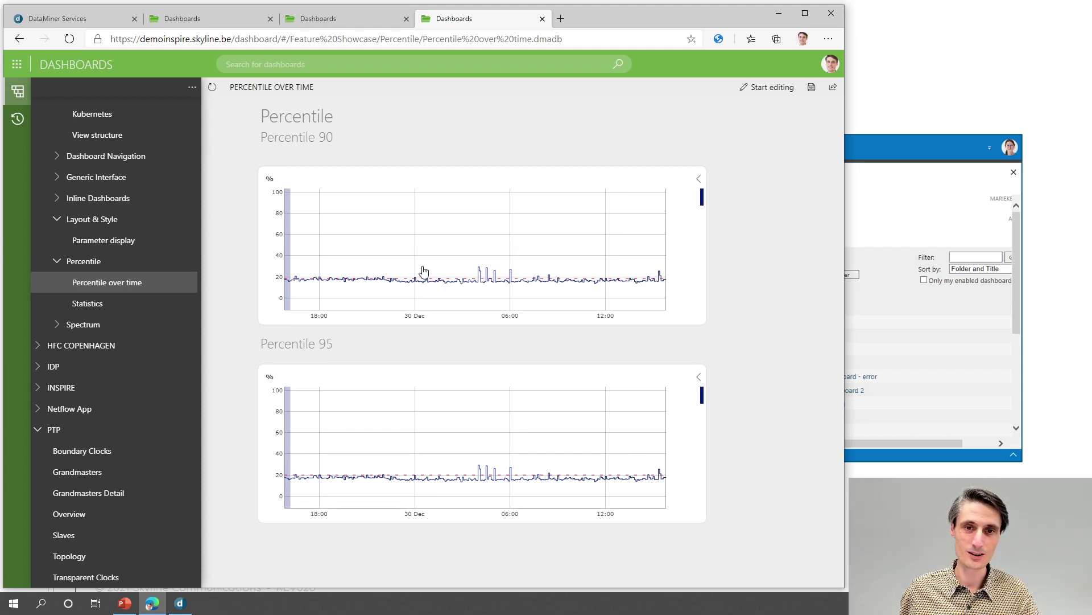
pyautogui.scroll(4, 424, 271)
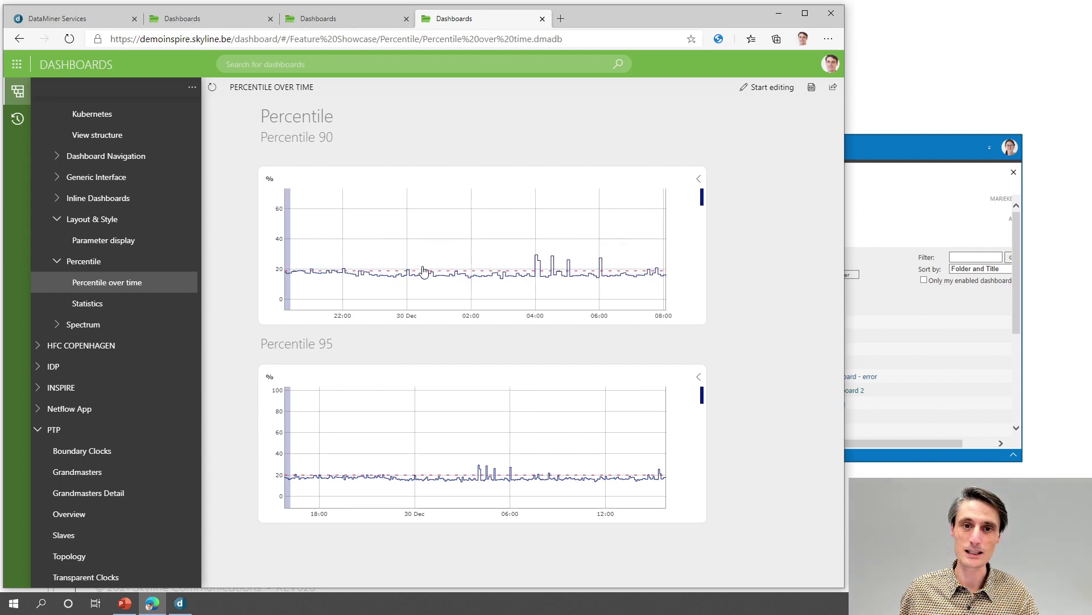
pyautogui.scroll(-4, 422, 272)
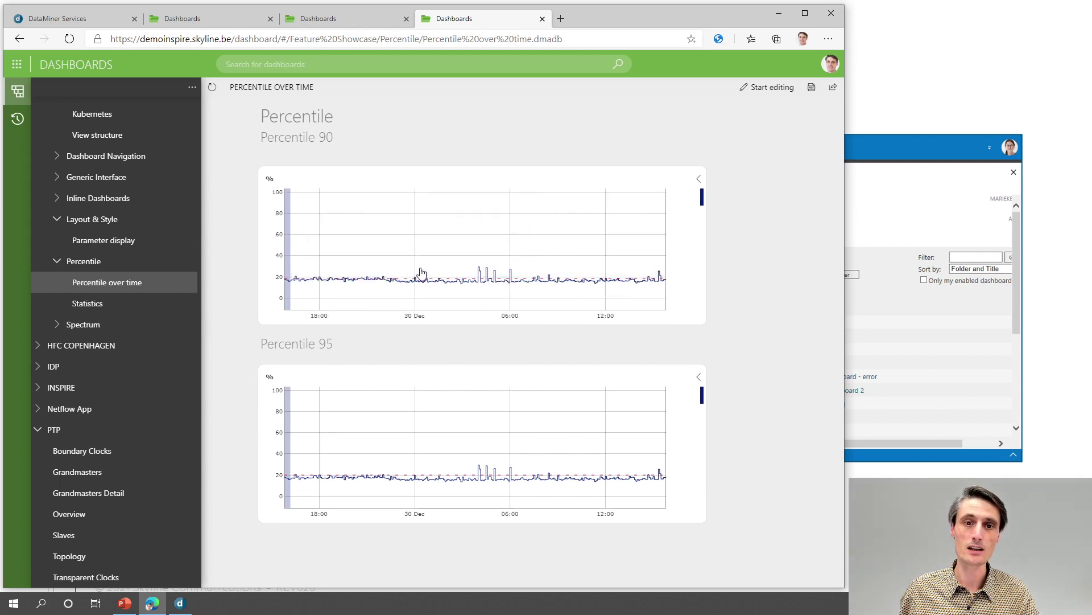
pyautogui.click(698, 179)
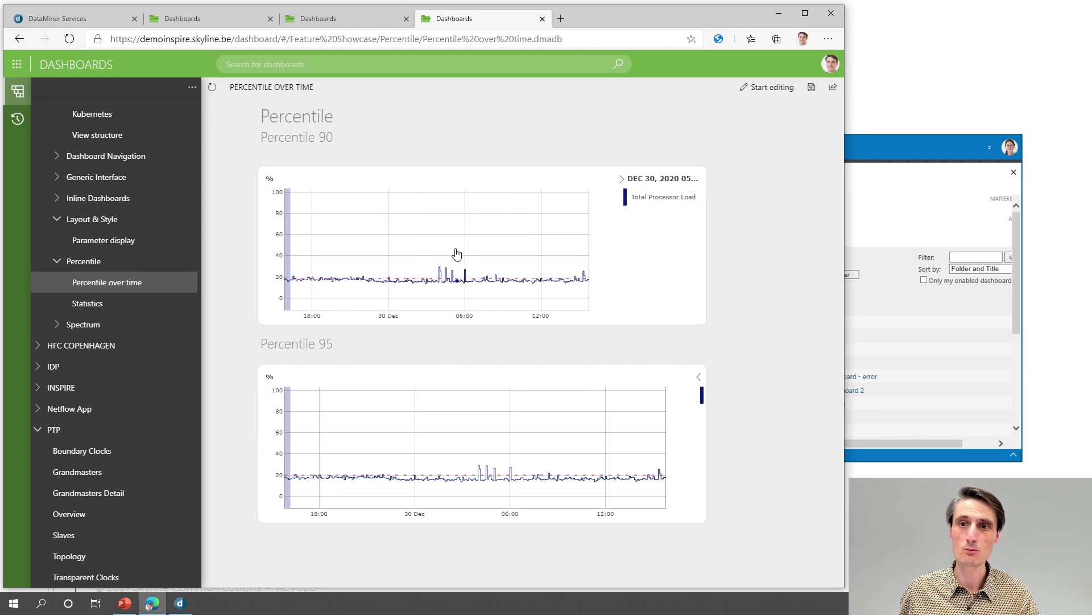
pyautogui.click(624, 180)
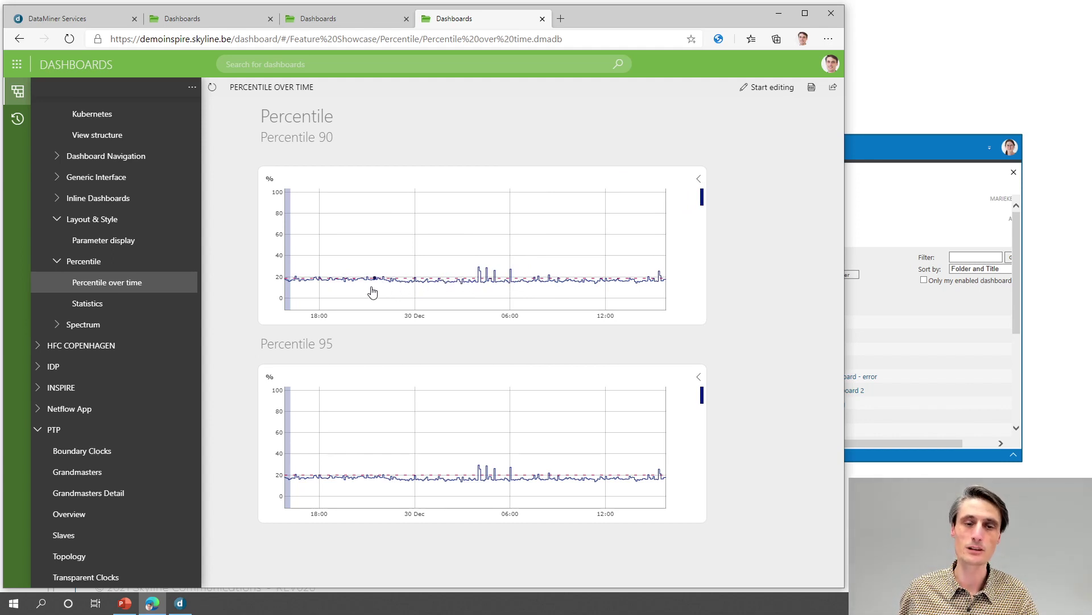
# Open the Spectrum - Preset dashboard in the Spectrum folder of the Feature Showcase.
pyautogui.click(79, 325)
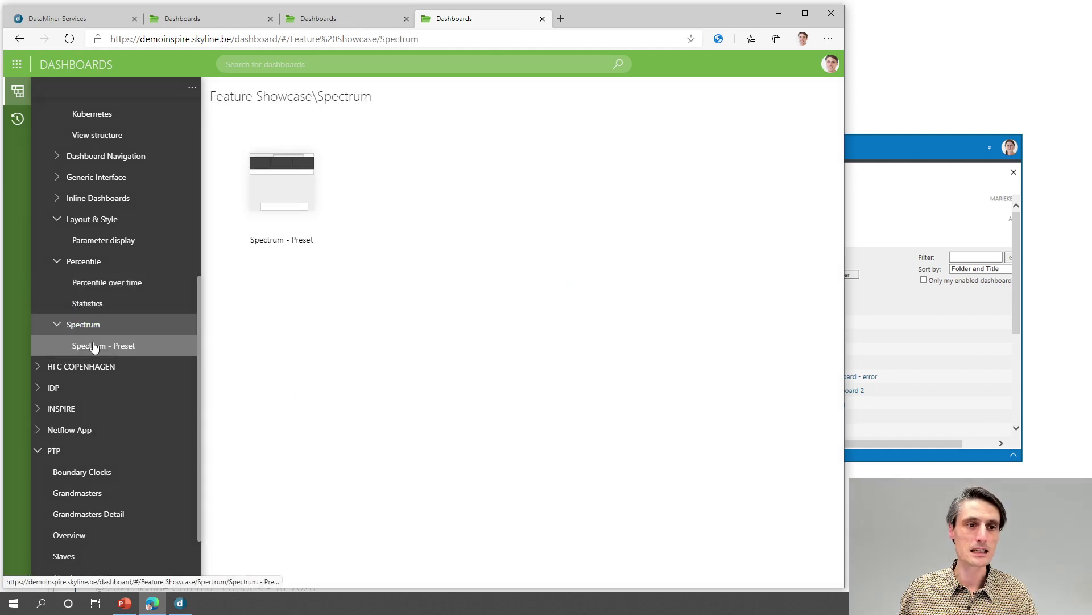
pyautogui.click(94, 346)
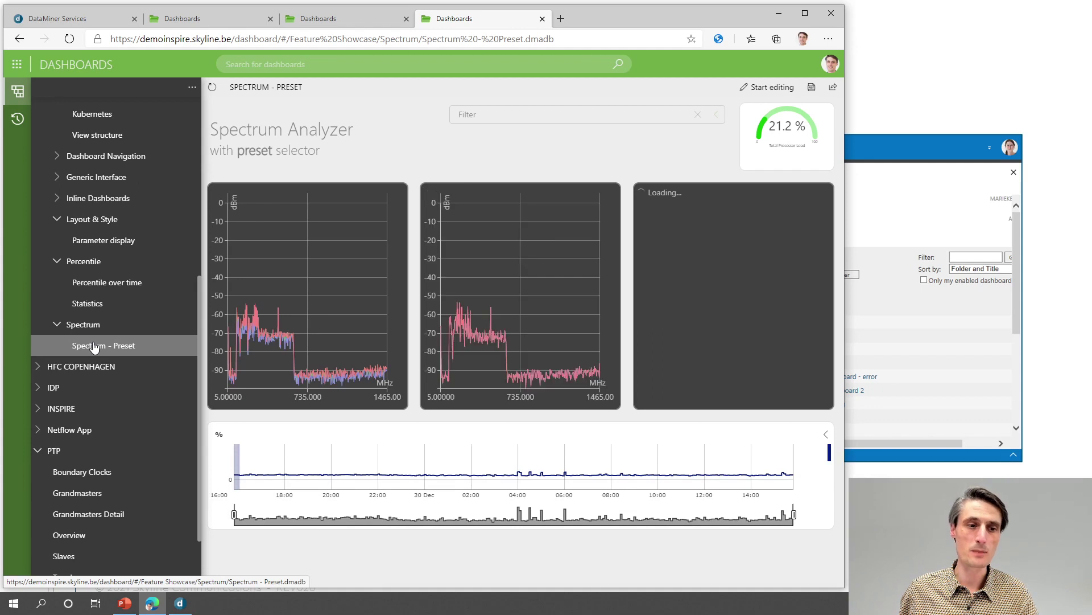
# View the Grandmasters and Grandmasters Detail dashboards in the PTP folder.
pyautogui.scroll(-2, 91, 348)
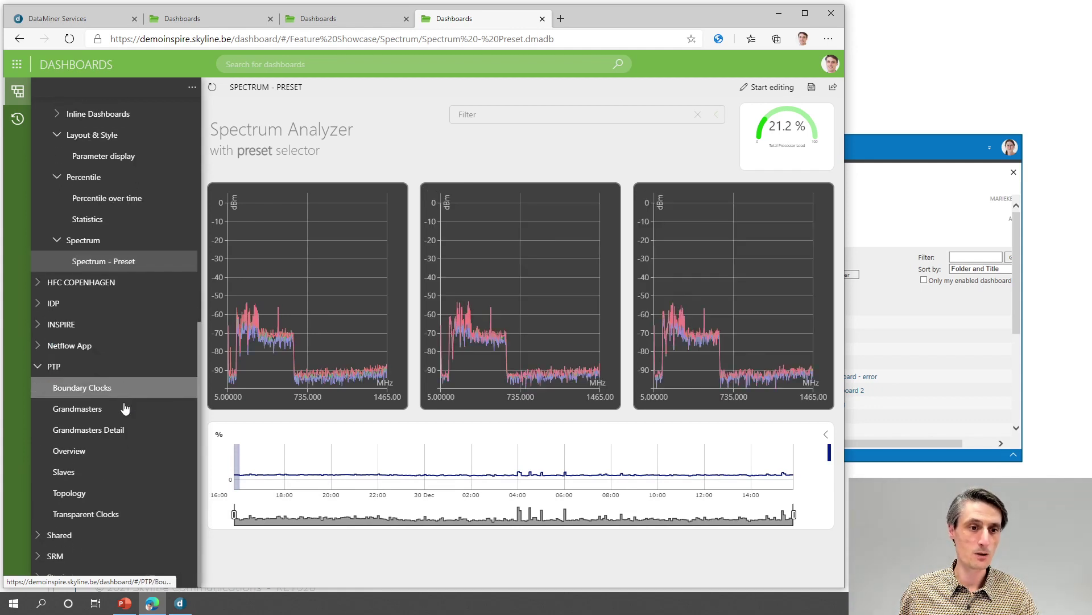
pyautogui.click(104, 411)
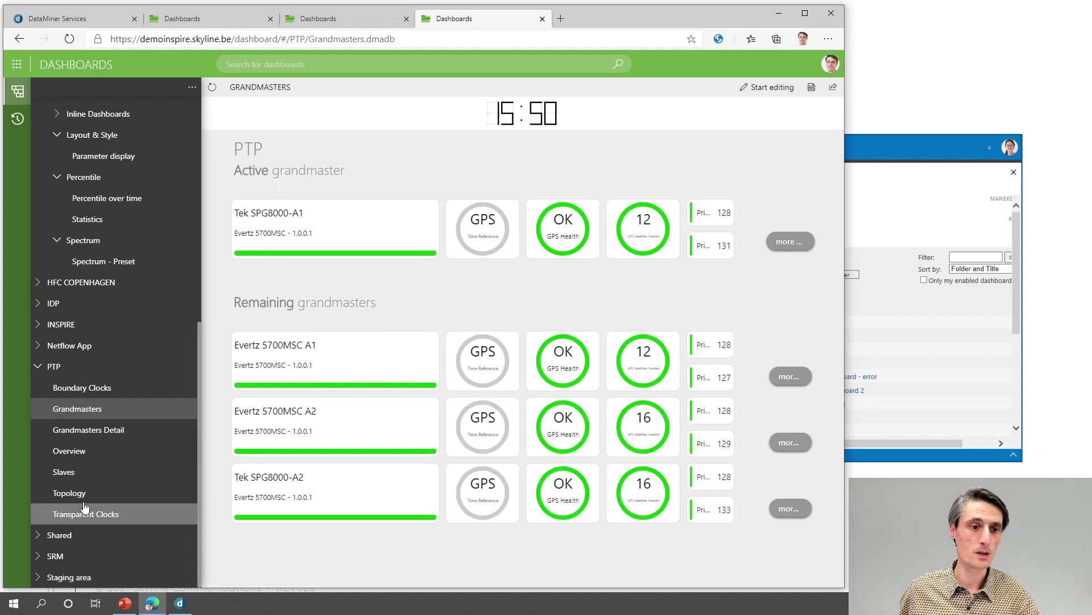
pyautogui.click(91, 435)
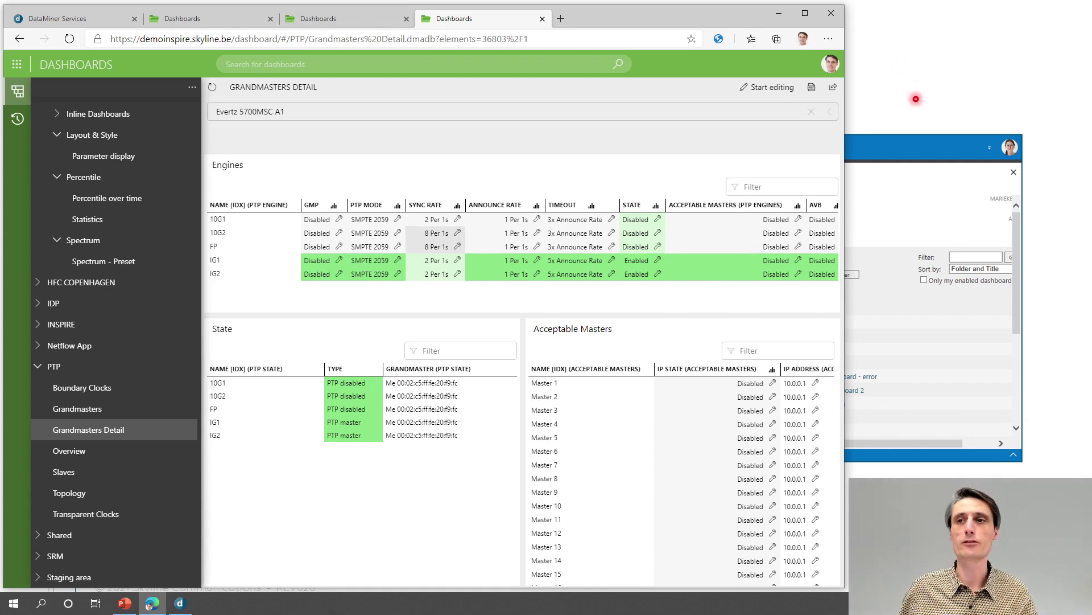
# Switch to DataMiner Cube and open the Reports & Dashboards app.
pyautogui.hotkey('alt', 'Tab')
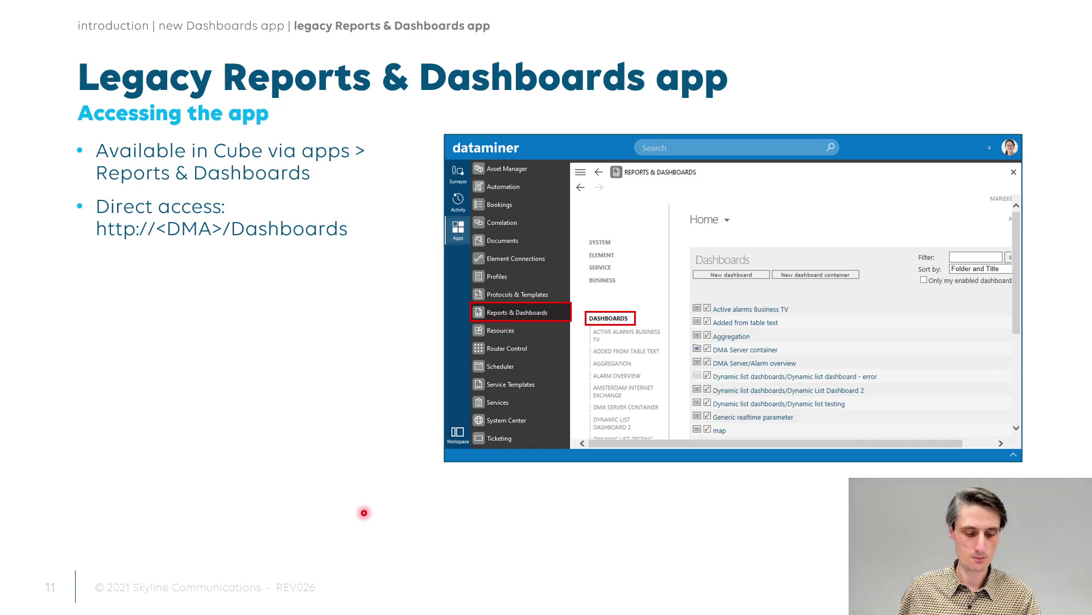
pyautogui.hotkey('alt', 'Tab')
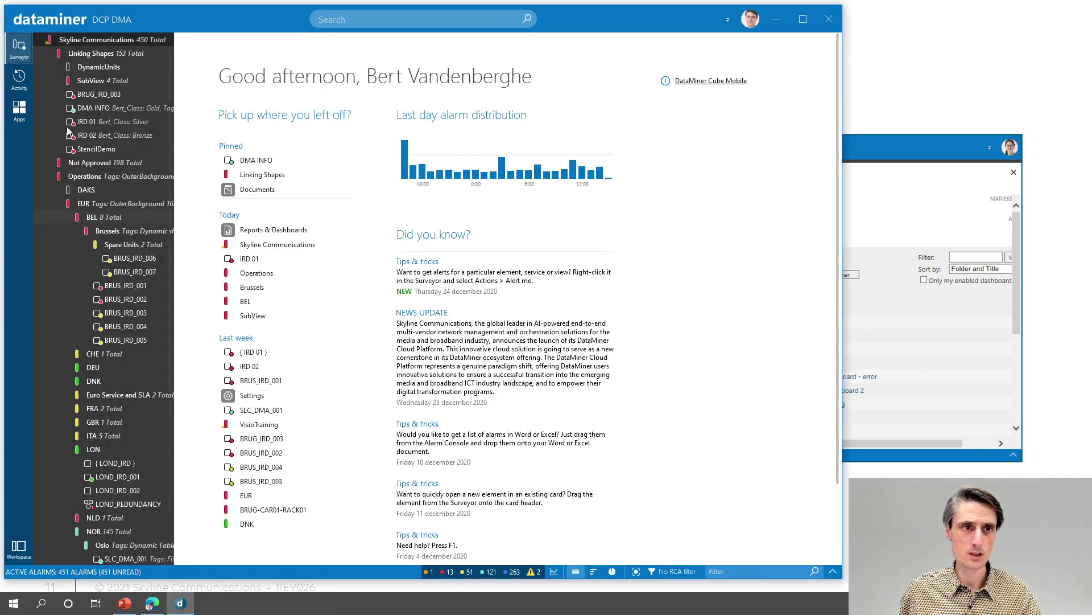
pyautogui.click(24, 109)
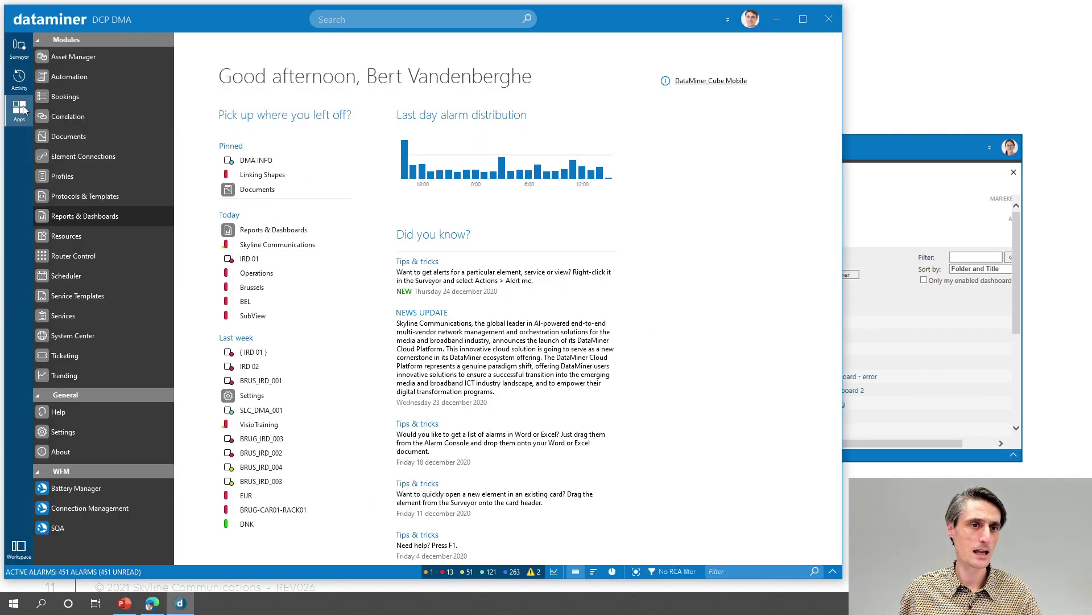
pyautogui.click(95, 222)
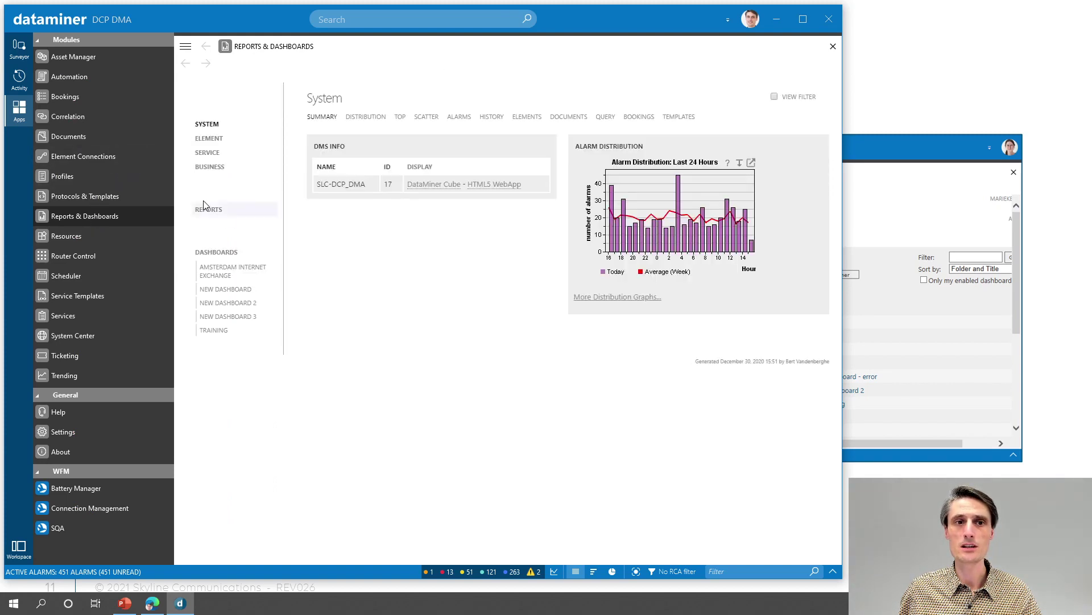
# View the Amsterdam Internet Exchange dashboard and the Dashboards overview list, ending on the Amsterdam Internet Exchange dashboard.
pyautogui.click(233, 275)
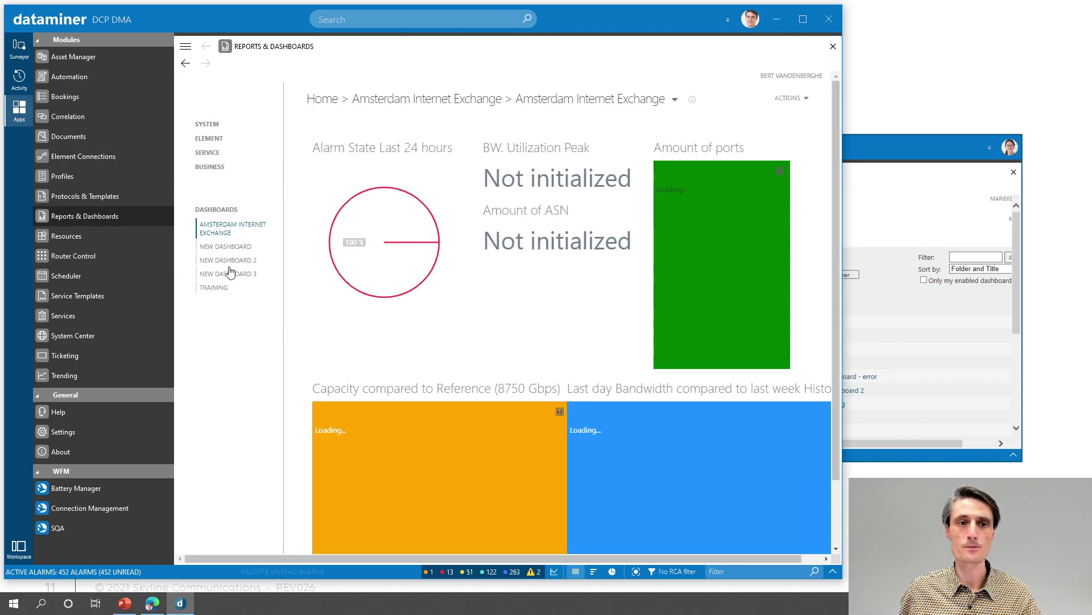
pyautogui.click(213, 210)
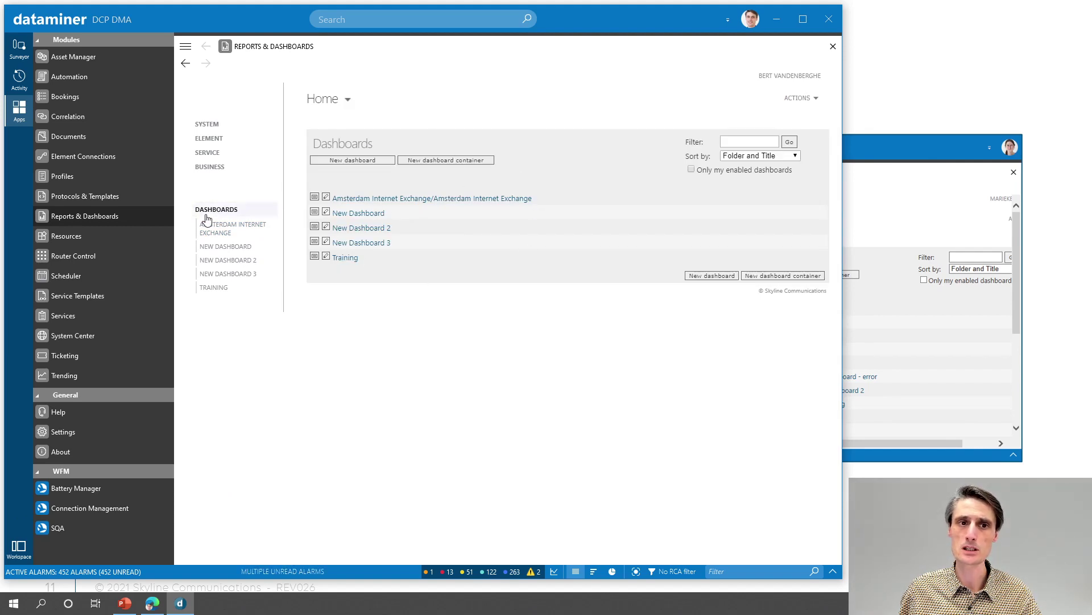
pyautogui.click(219, 230)
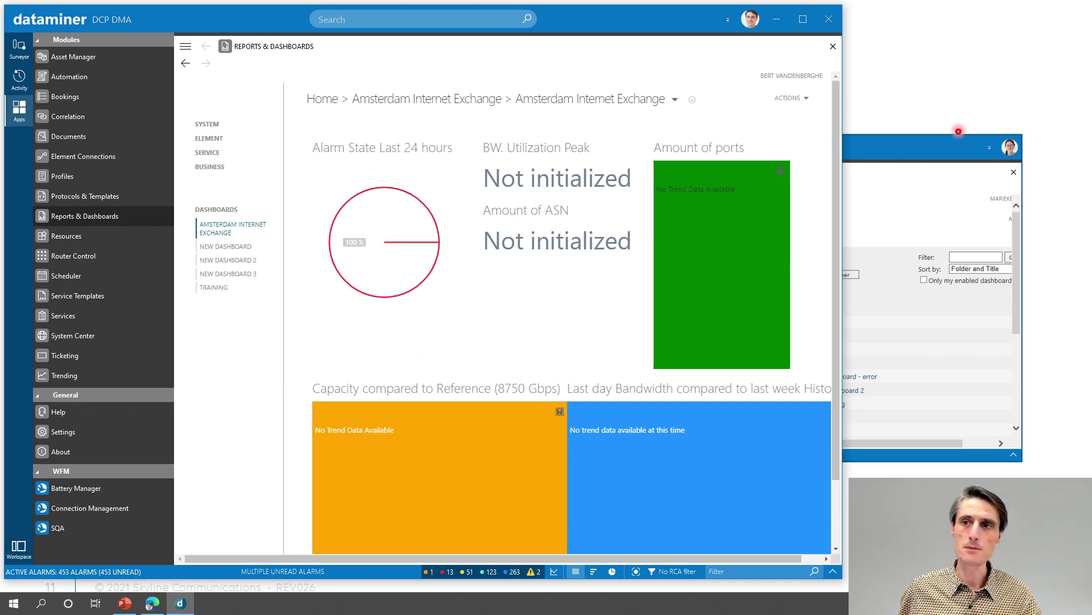
pyautogui.click(924, 118)
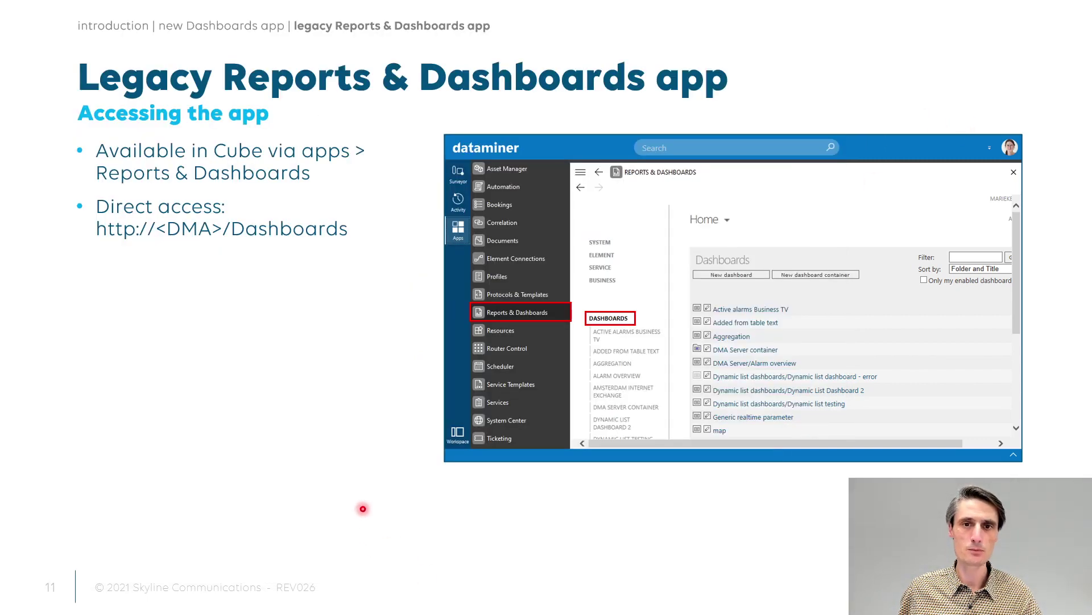
pyautogui.hotkey('alt', 'Tab')
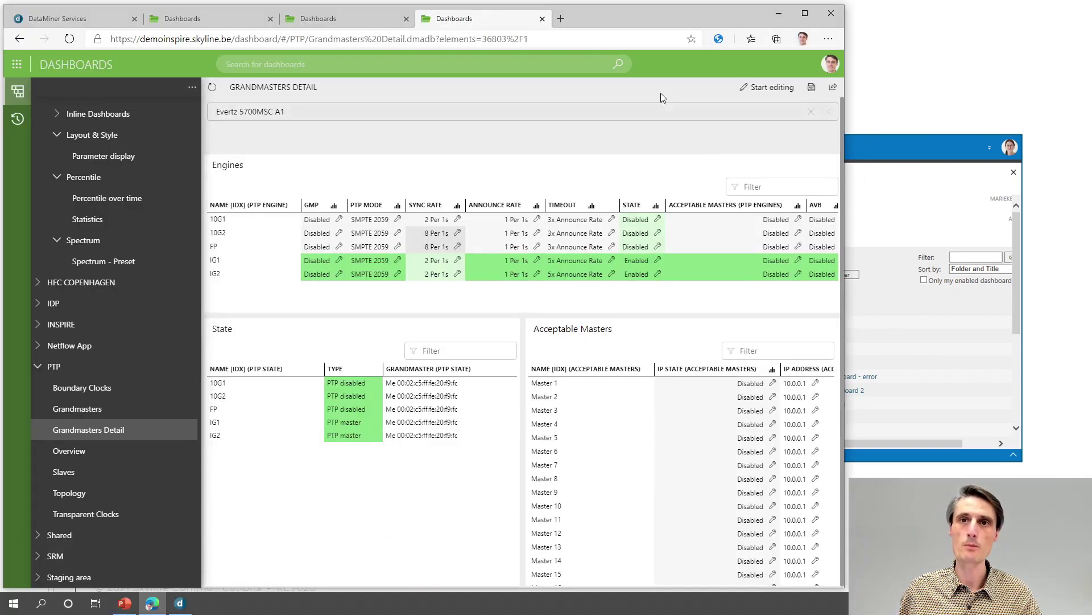
pyautogui.click(560, 19)
pyautogui.write('dc')
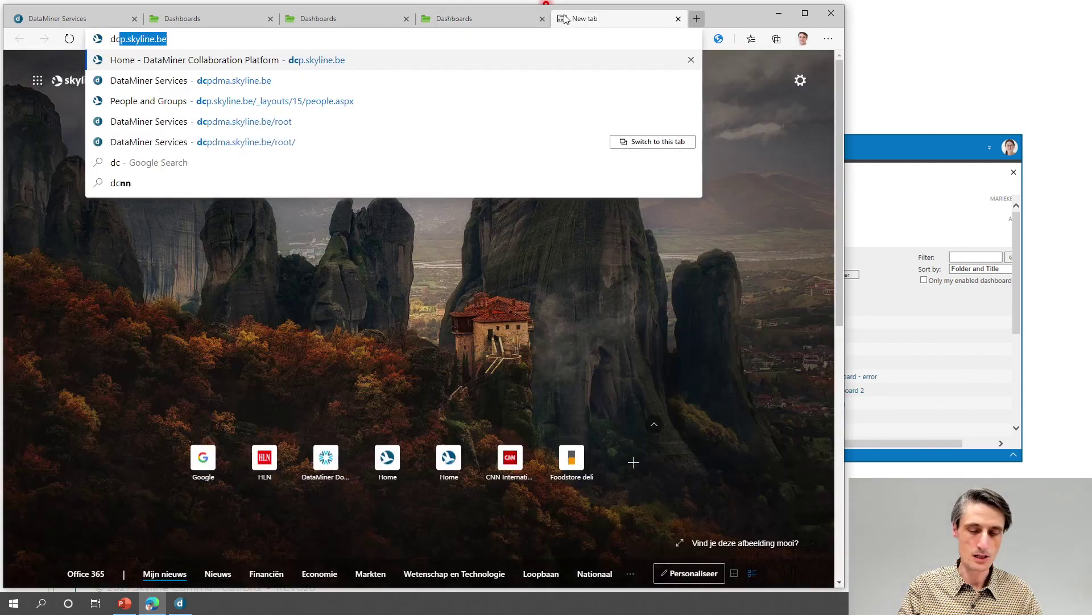
pyautogui.write('p')
pyautogui.press('Down')
pyautogui.press('Down')
pyautogui.press('Up')
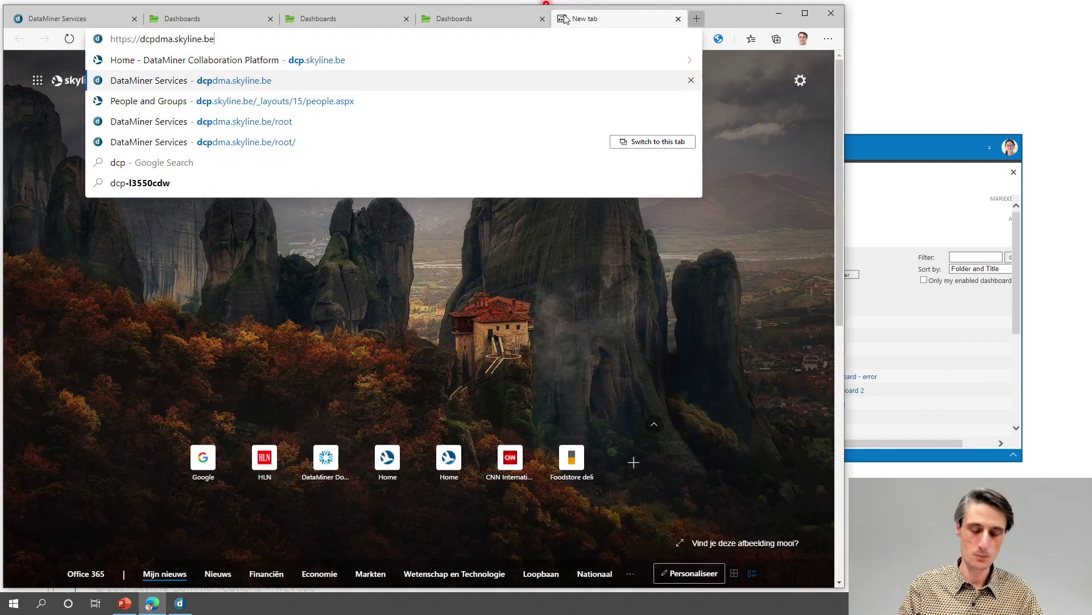
pyautogui.press('End')
pyautogui.write('dsa')
pyautogui.press('BackSpace')
pyautogui.press('BackSpace')
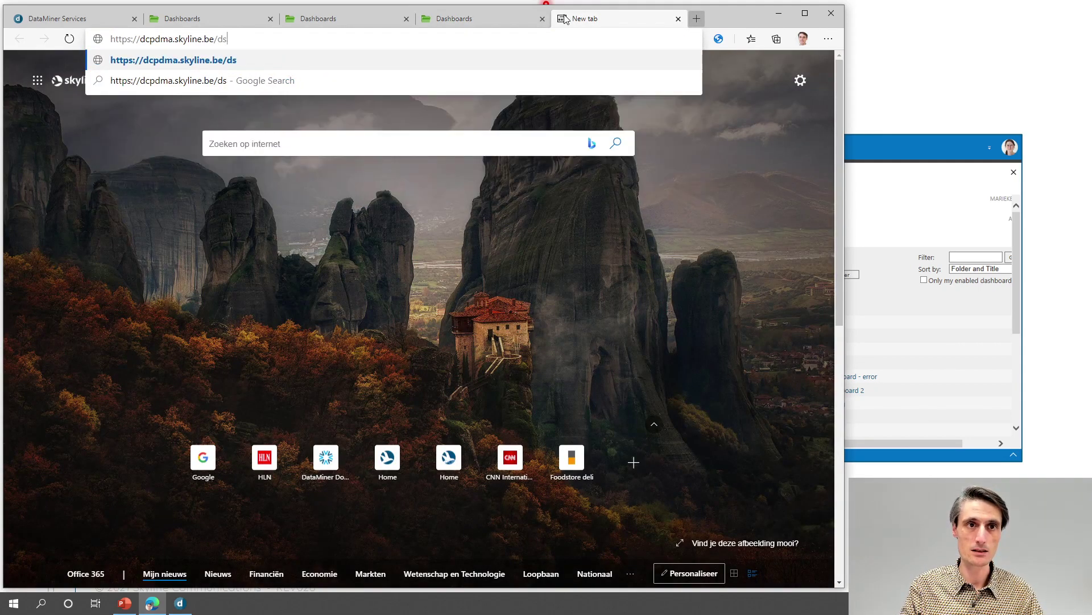
pyautogui.write('as')
pyautogui.press('Down')
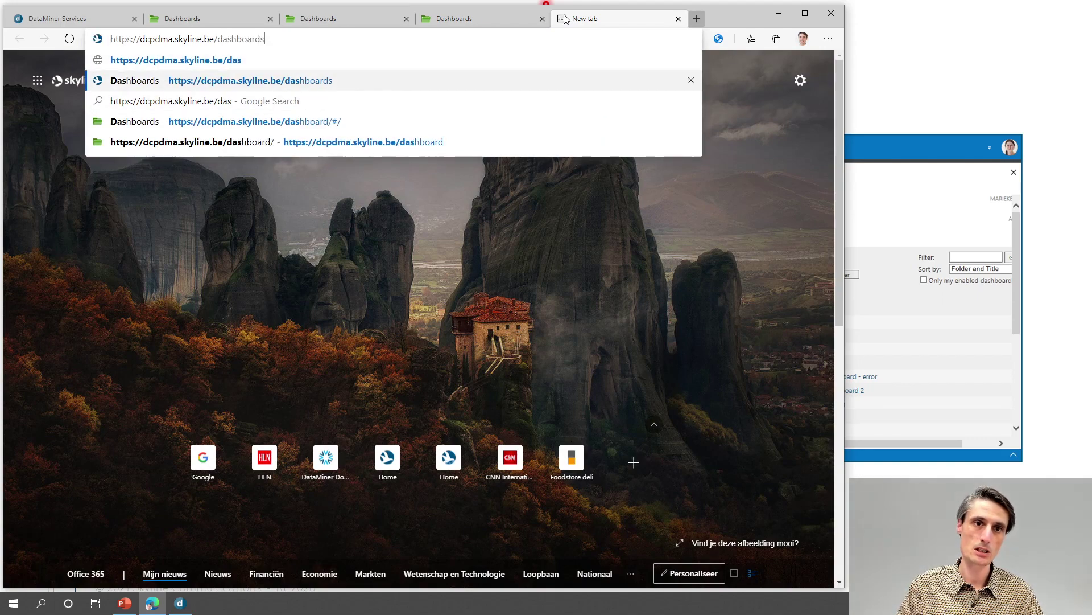
pyautogui.press('Return')
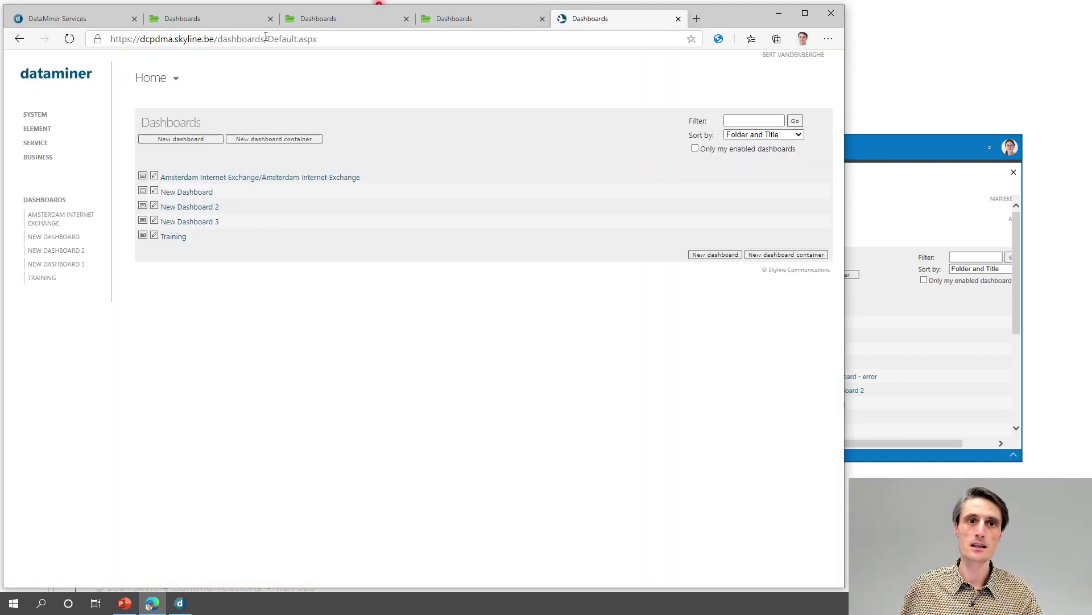
# Compare the web address of the new Dashboards app at dcpdma.skyline.be/dashboard with the legacy page's address, ending on the legacy page.
pyautogui.hotkey('ctrl', '2')
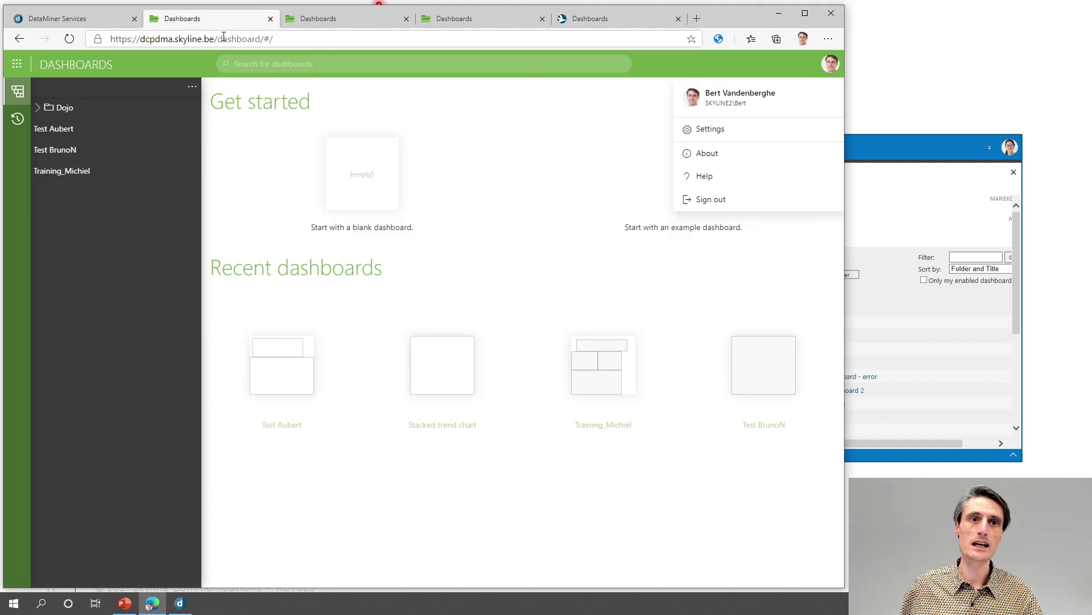
pyautogui.click(258, 38)
pyautogui.click(258, 39)
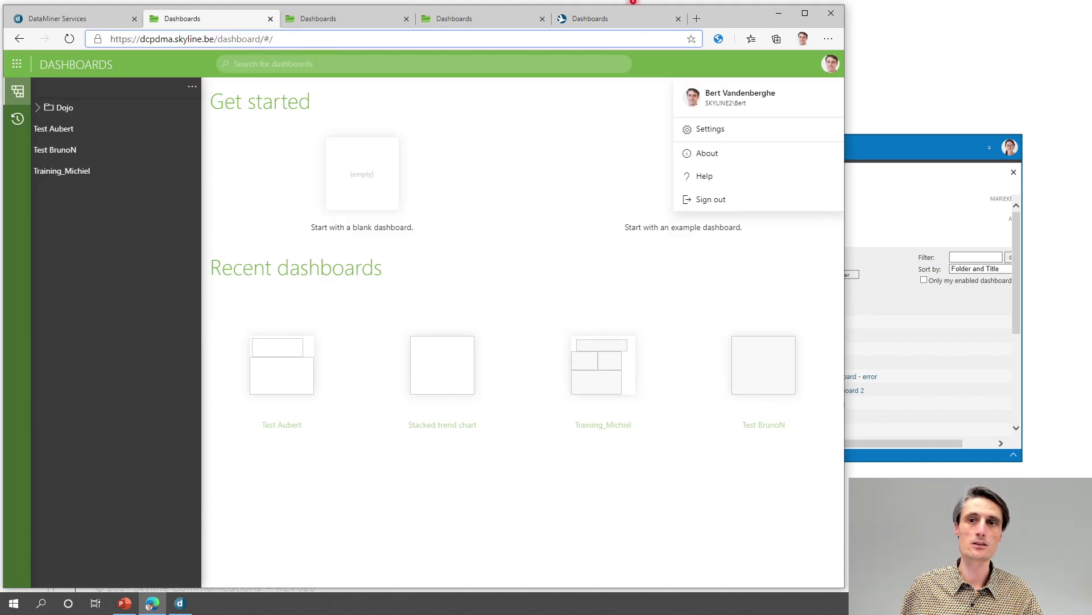
pyautogui.click(630, 18)
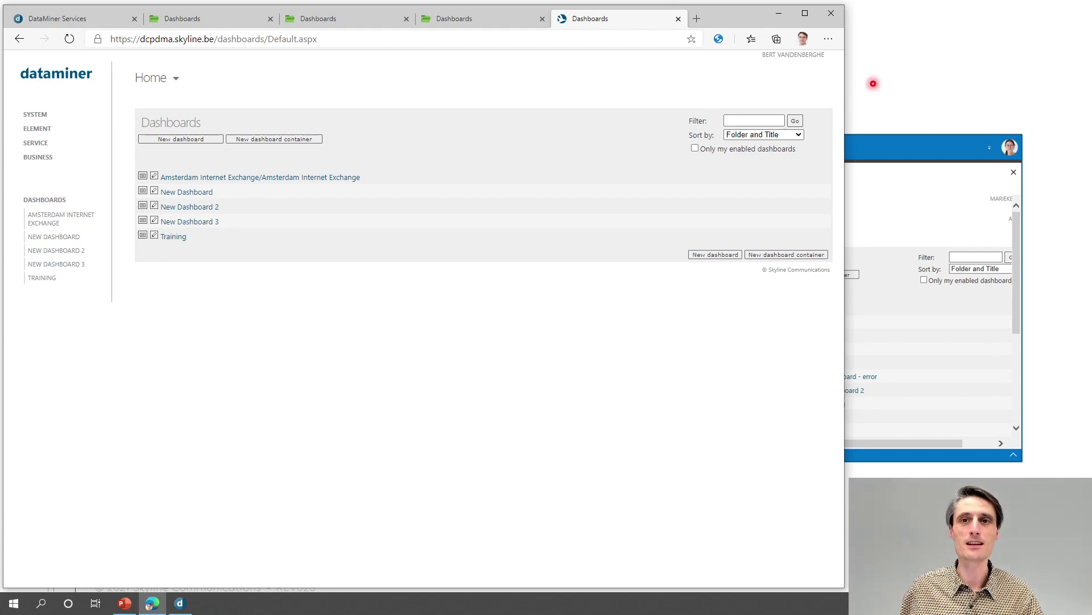
# Switch back to the PowerPoint presentation and advance to the legacy app's User interface slide.
pyautogui.hotkey('alt', 'Tab')
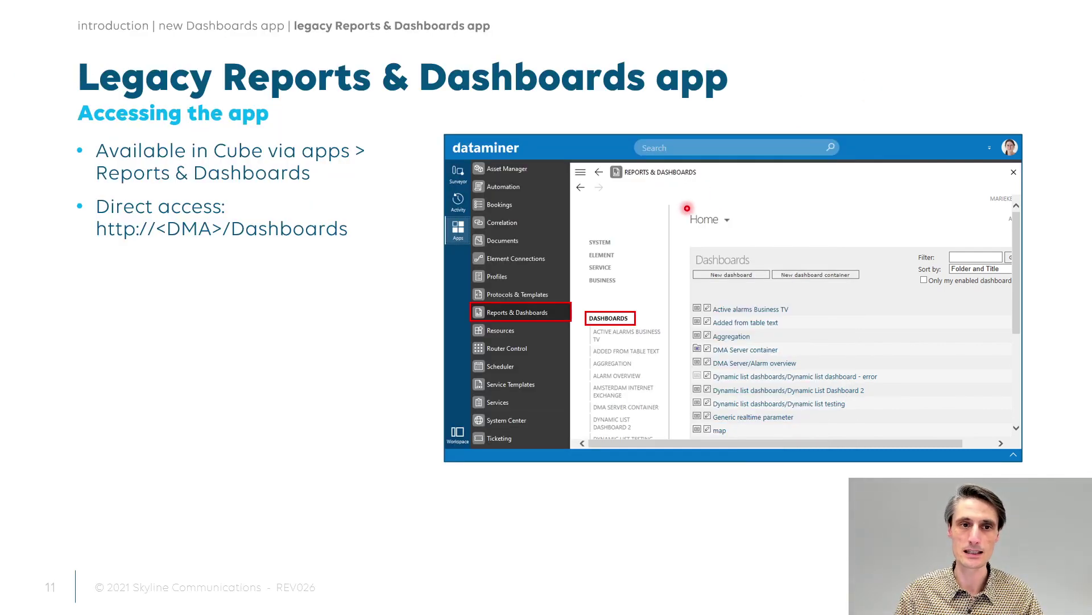
pyautogui.press('Right')
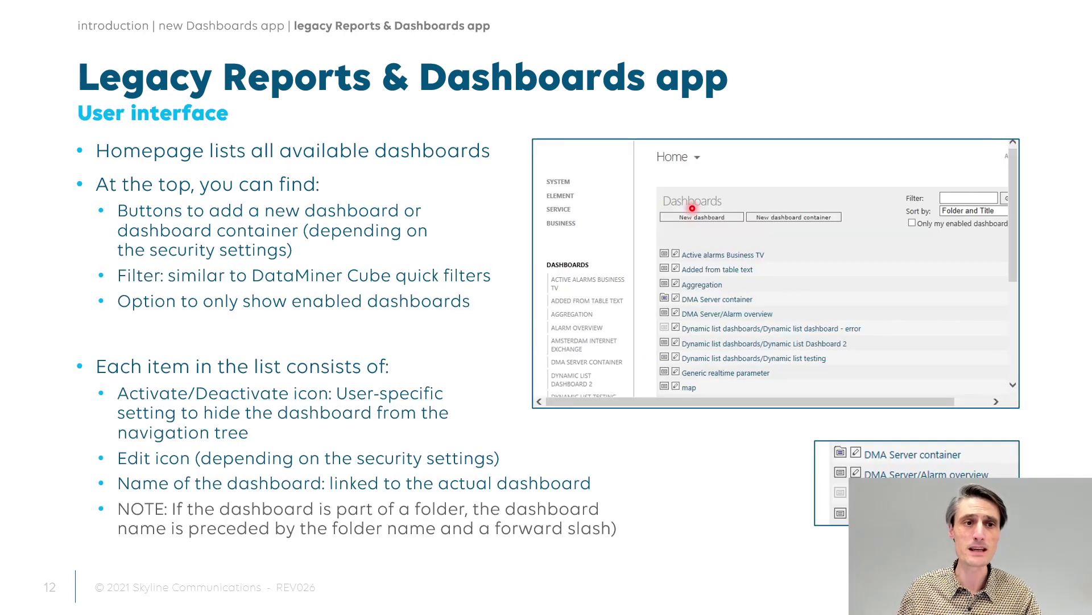